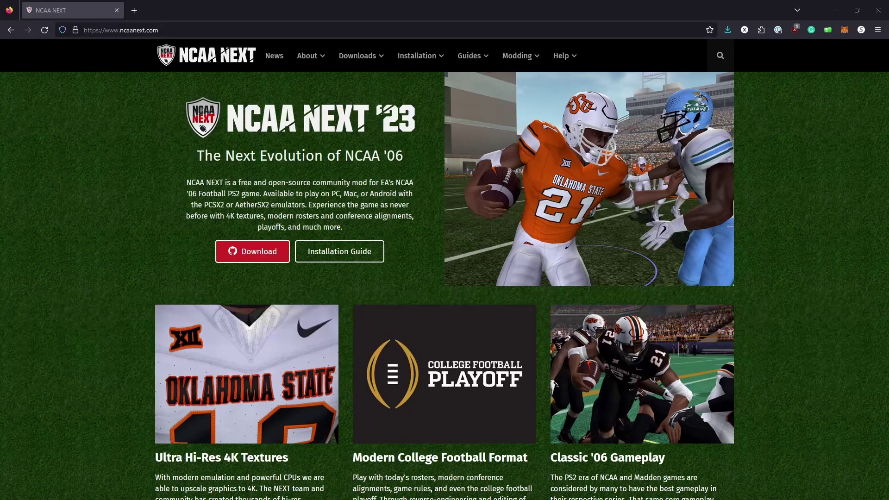
# Bring the NFL 4K24 folder forward and look over its files, selecting JSGME.exe and JSGME.ini
pyautogui.hotkey('alt', 'Tab')
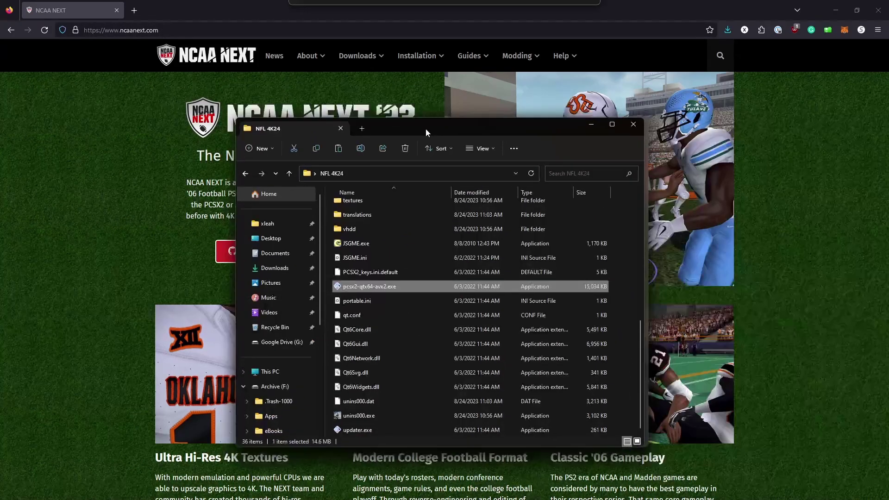
pyautogui.scroll(7, 445, 251)
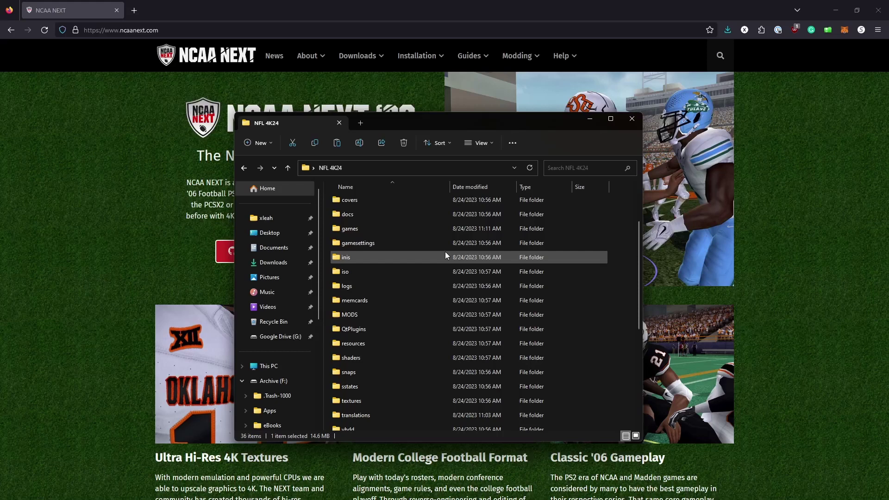
pyautogui.scroll(-7, 425, 232)
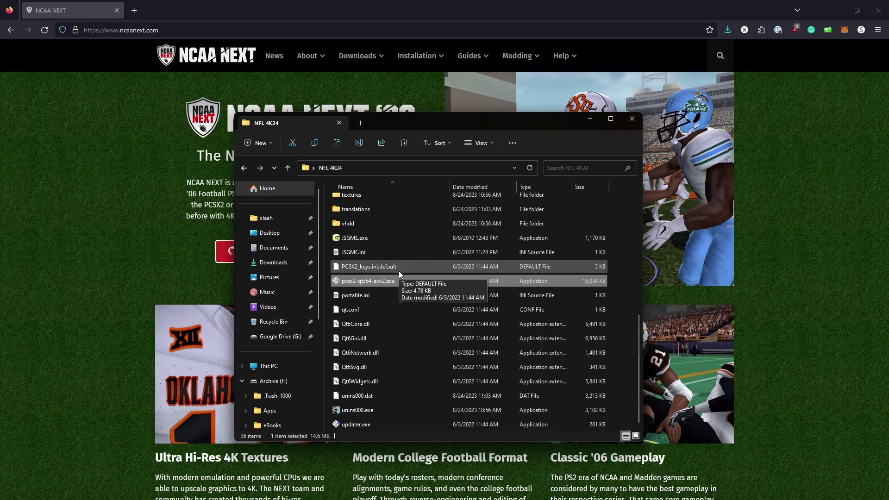
pyautogui.click(398, 237)
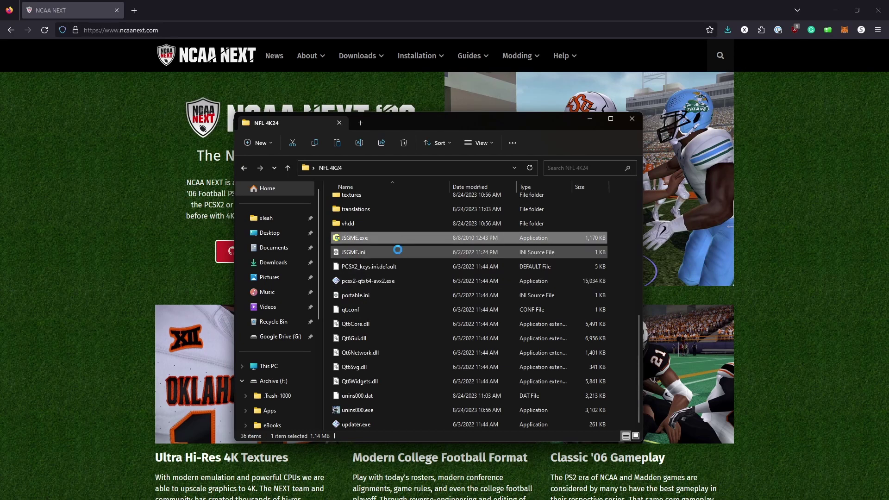
pyautogui.click(398, 250)
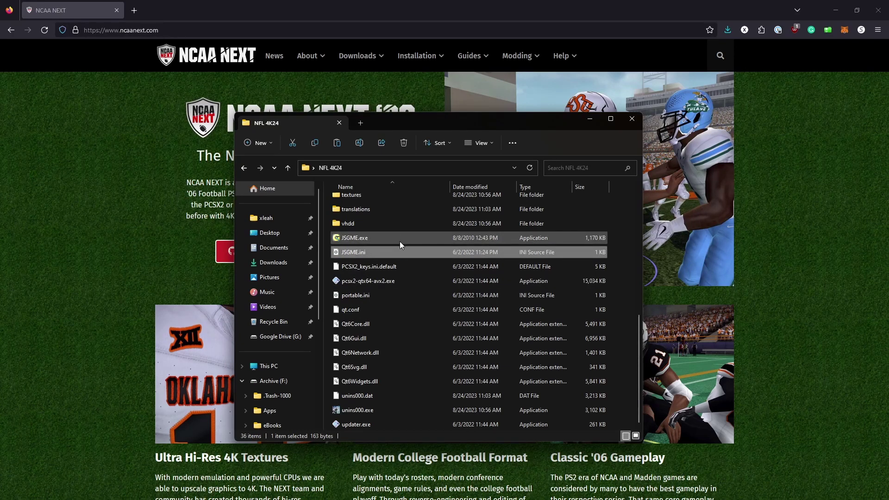
pyautogui.scroll(7, 408, 246)
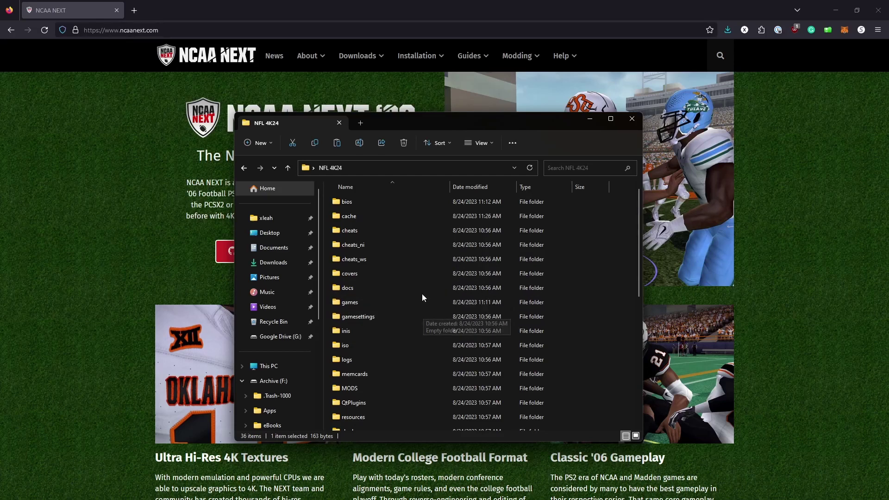
pyautogui.scroll(-7, 423, 291)
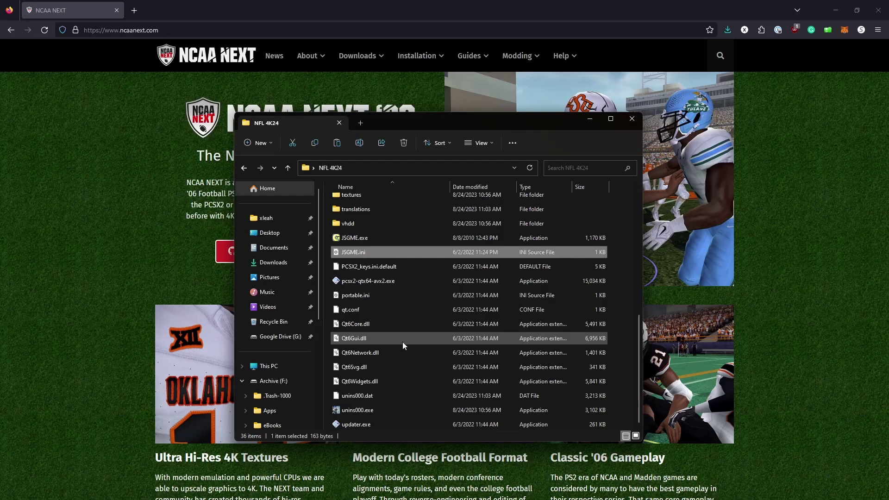
pyautogui.scroll(1, 401, 338)
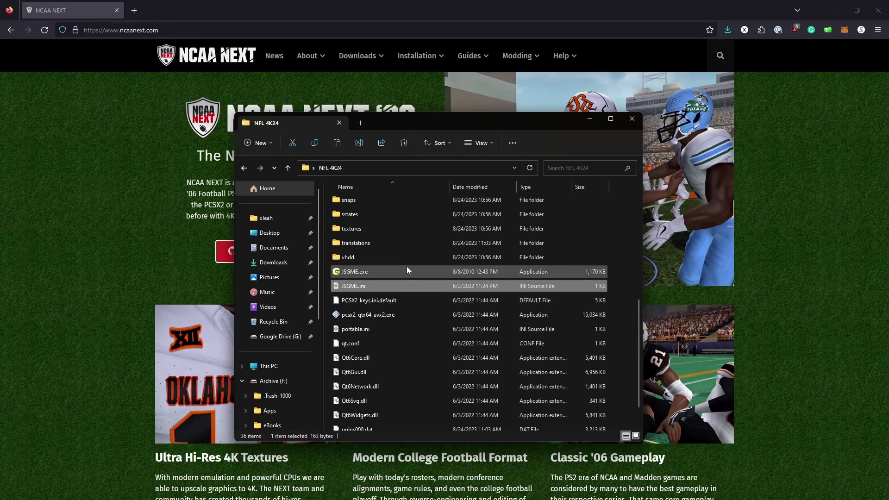
pyautogui.scroll(5, 402, 277)
pyautogui.scroll(-1, 405, 277)
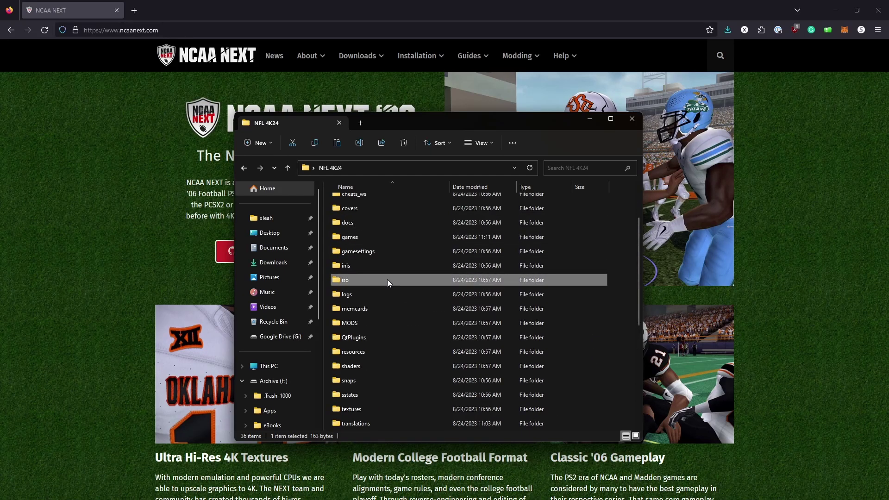
# Navigate to Documents › NFL 2K24 Edition › games showing NCAA Next 23.iso, and move the window right
pyautogui.doubleClick(387, 280)
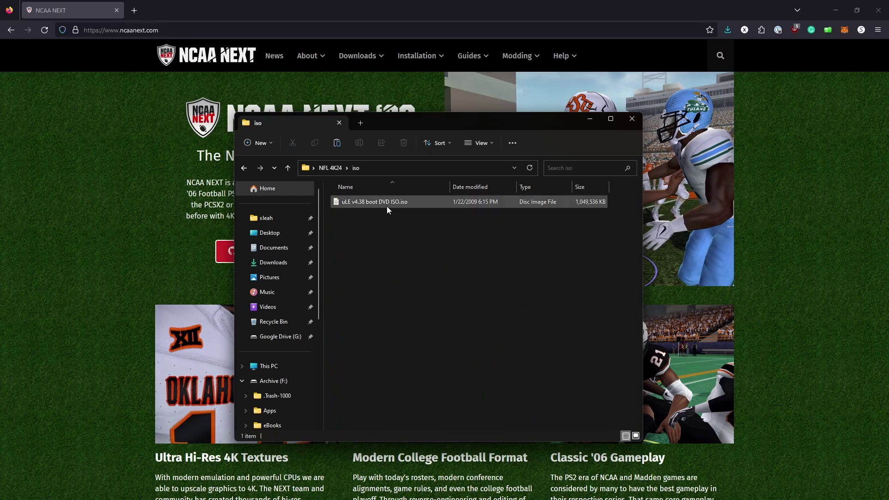
pyautogui.click(328, 168)
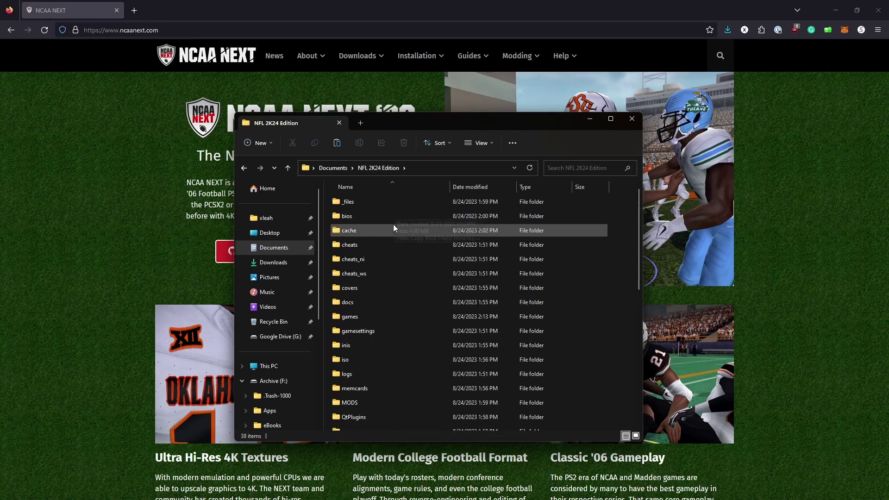
pyautogui.doubleClick(394, 359)
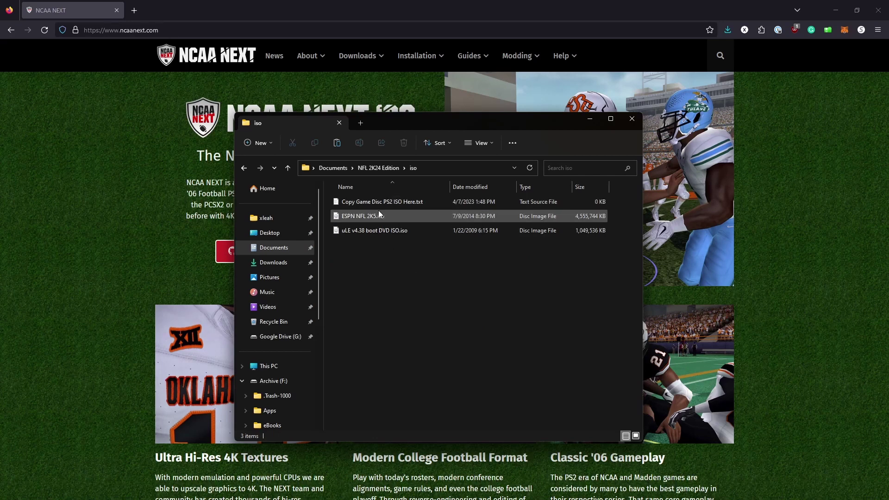
pyautogui.click(375, 167)
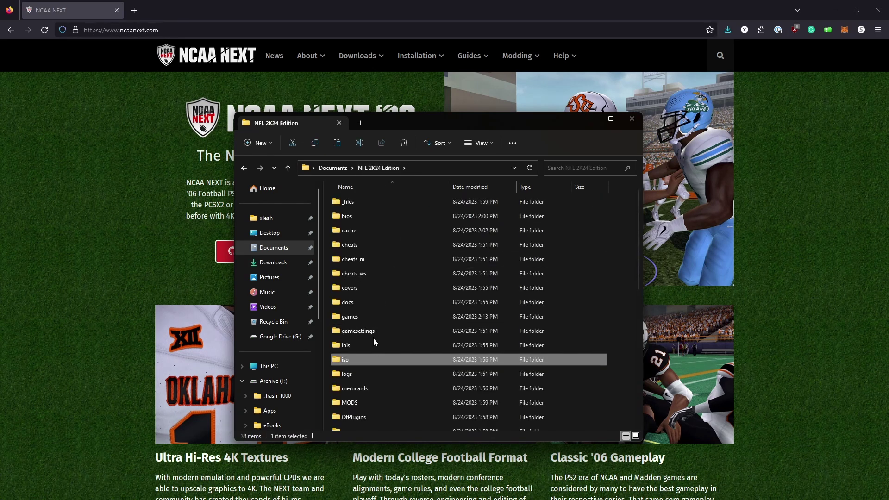
pyautogui.doubleClick(370, 315)
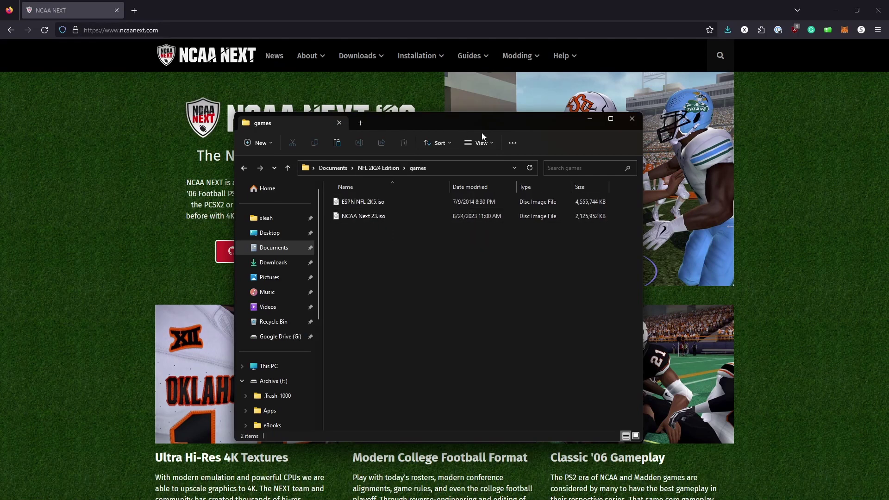
pyautogui.moveTo(459, 119); pyautogui.dragTo(637, 132)
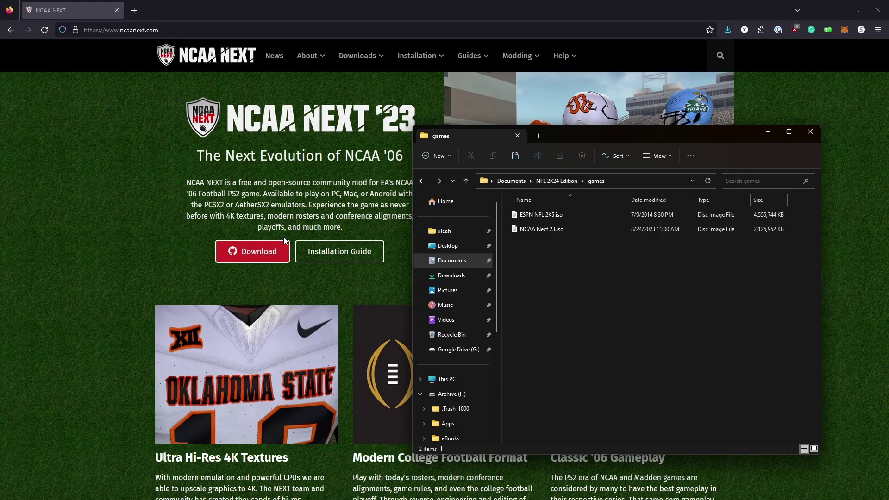
# Scroll the NCAA NEXT Set-Up Guide to the mod ISO creation heading and its YouTube help video
pyautogui.click(344, 252)
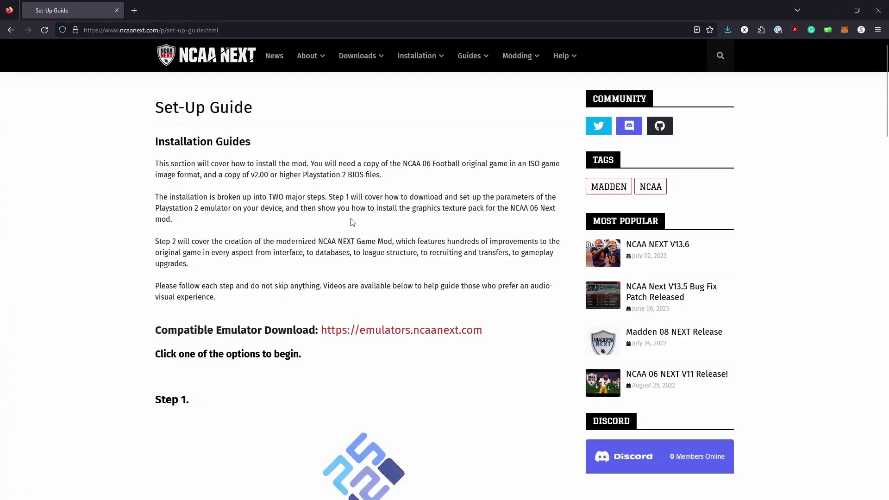
pyautogui.scroll(-8, 352, 222)
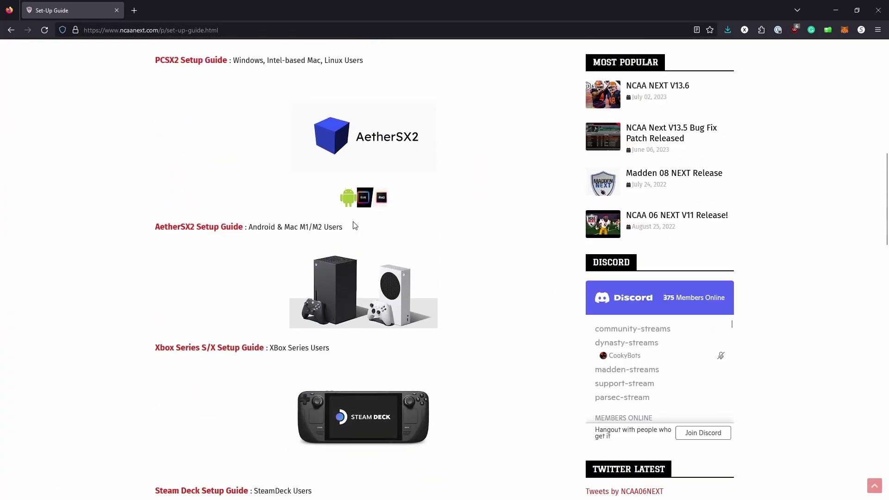
pyautogui.scroll(5, 354, 225)
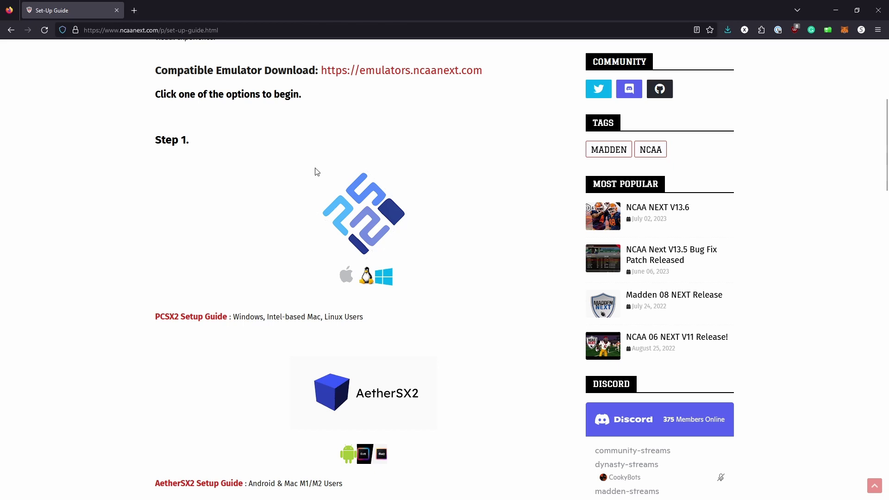
pyautogui.scroll(-5, 380, 261)
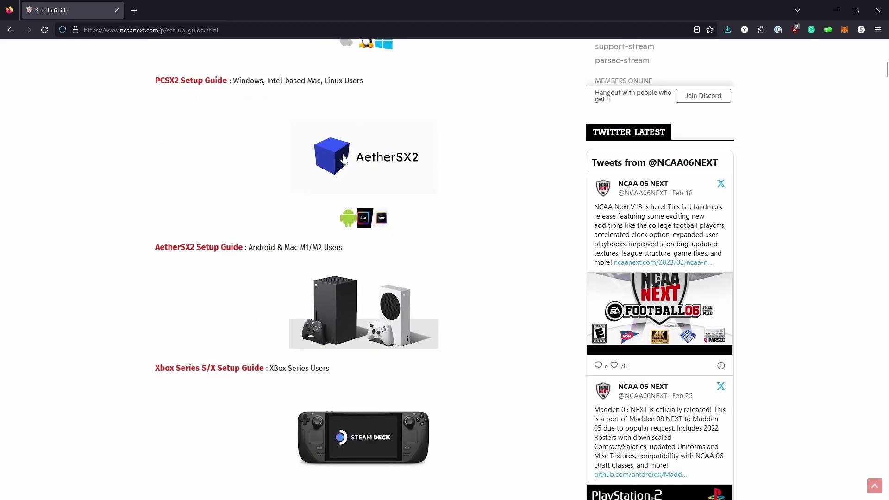
pyautogui.scroll(-10, 373, 240)
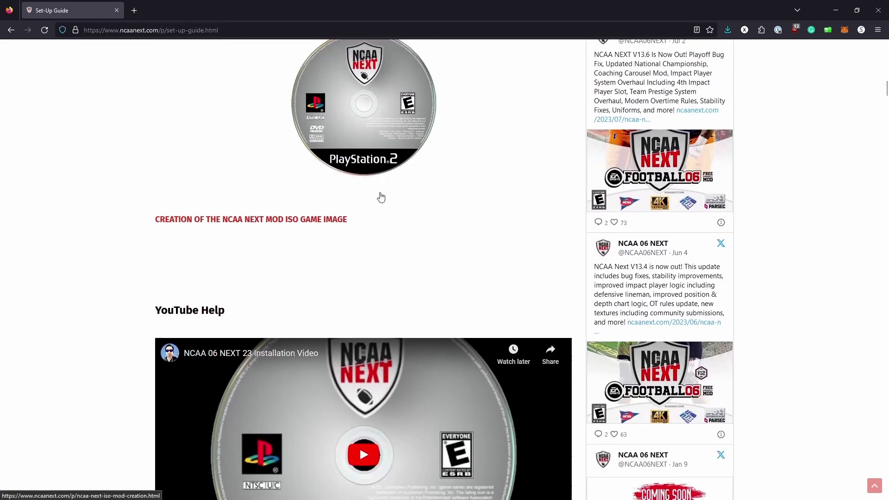
pyautogui.scroll(1, 353, 159)
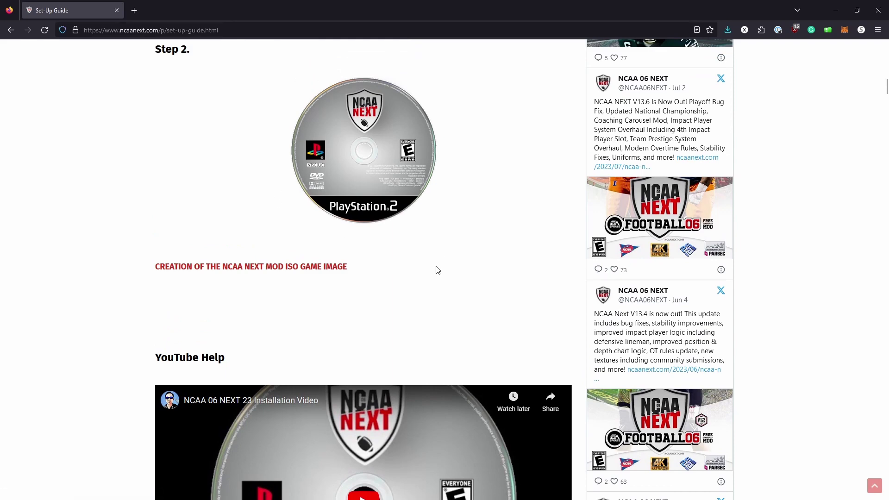
pyautogui.moveTo(115, 264); pyautogui.dragTo(251, 255)
pyautogui.click(61, 253)
pyautogui.scroll(-3, 70, 250)
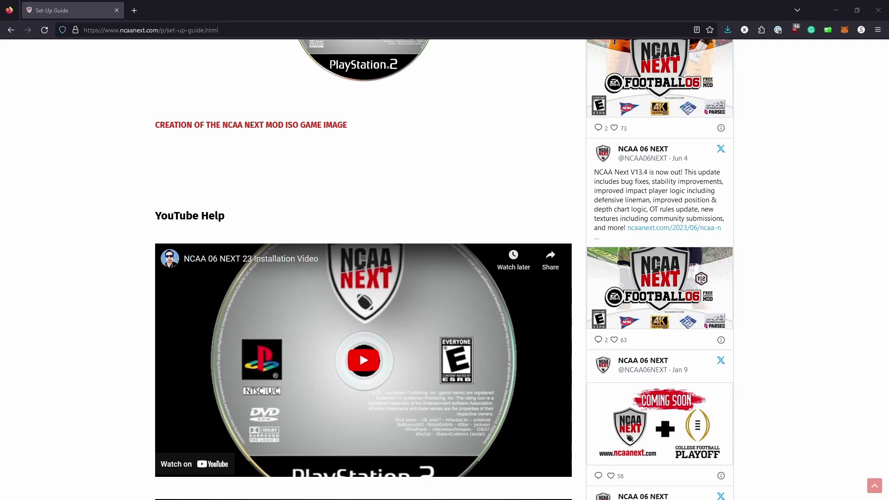
# Inspect the SLUS-20919 folder in NFL 2K24 Edition's textures, then launch PCSX2 via the NFL 2K24 shortcut
pyautogui.hotkey('alt', 'Tab')
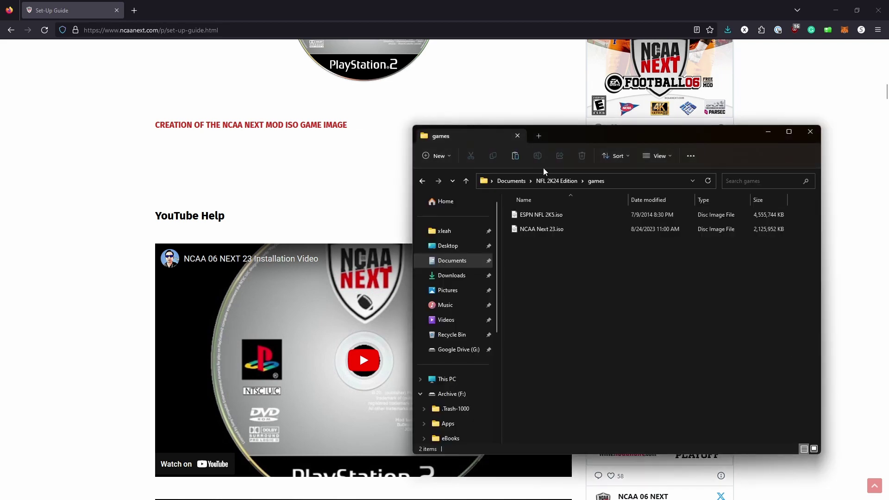
pyautogui.click(551, 180)
pyautogui.scroll(-3, 573, 319)
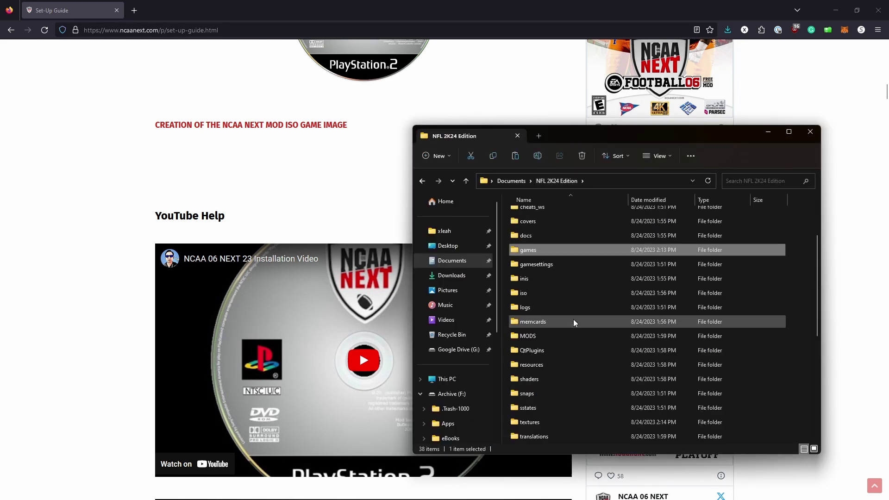
pyautogui.doubleClick(564, 379)
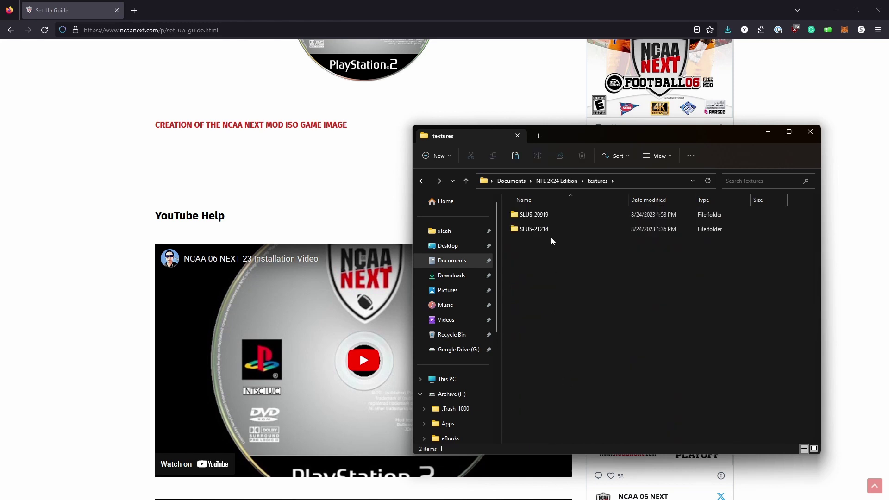
pyautogui.click(555, 214)
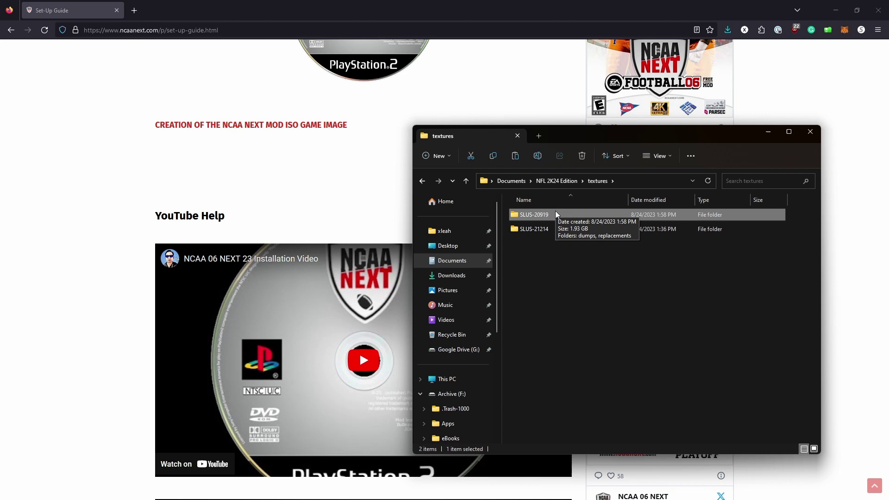
pyautogui.click(579, 256)
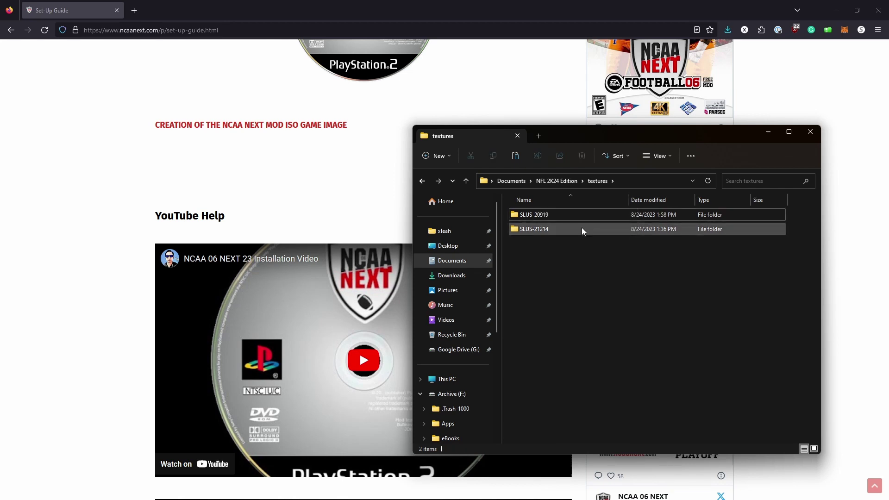
pyautogui.click(562, 181)
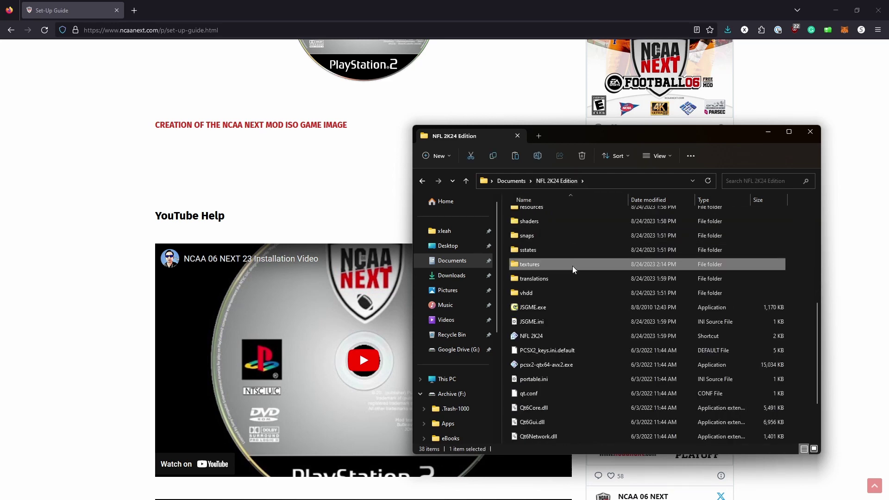
pyautogui.doubleClick(573, 335)
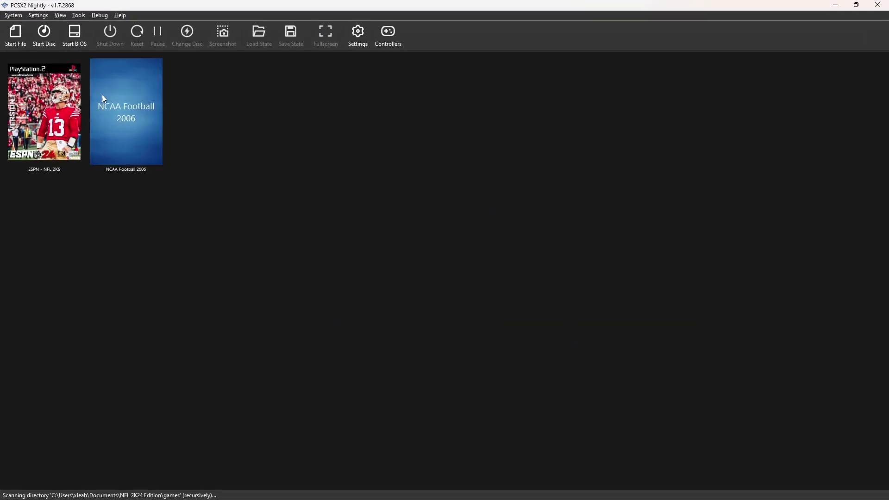
# Select NCAA Football 2006 in the PCSX2 game list and boot it
pyautogui.click(117, 98)
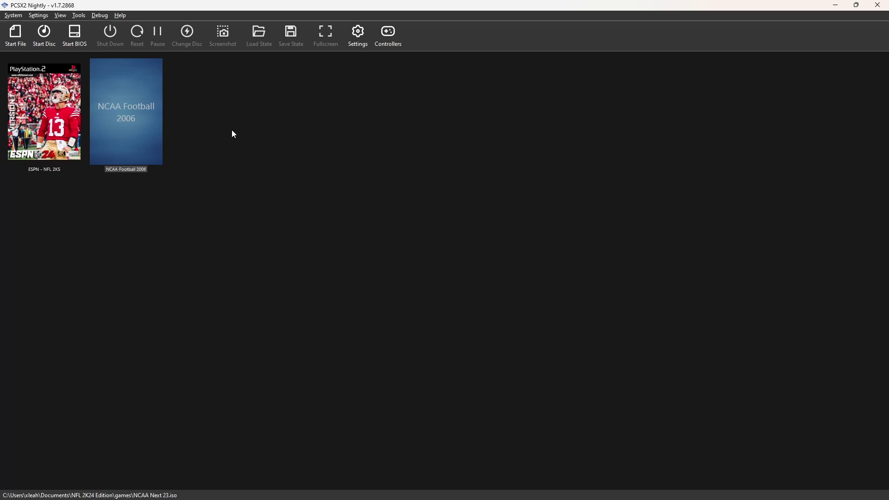
pyautogui.doubleClick(134, 110)
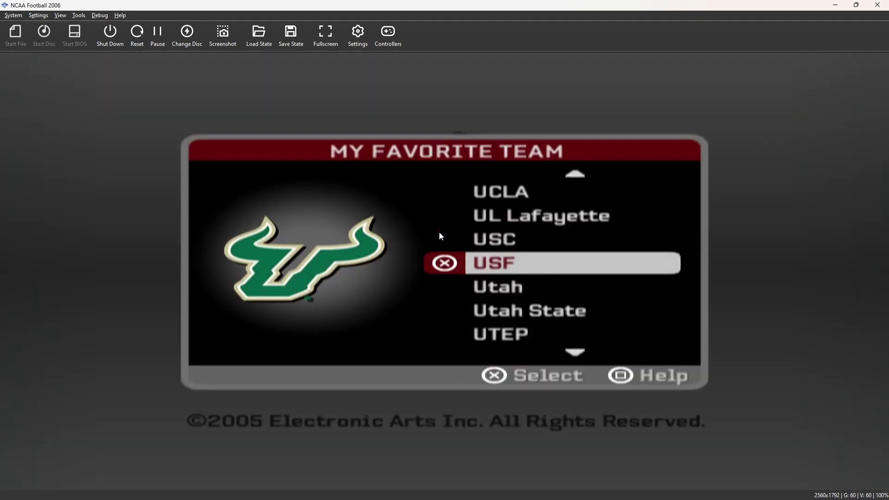
# Move up the team list to Michigan, select it as favorite and save to the memory card
pyautogui.press('Up')
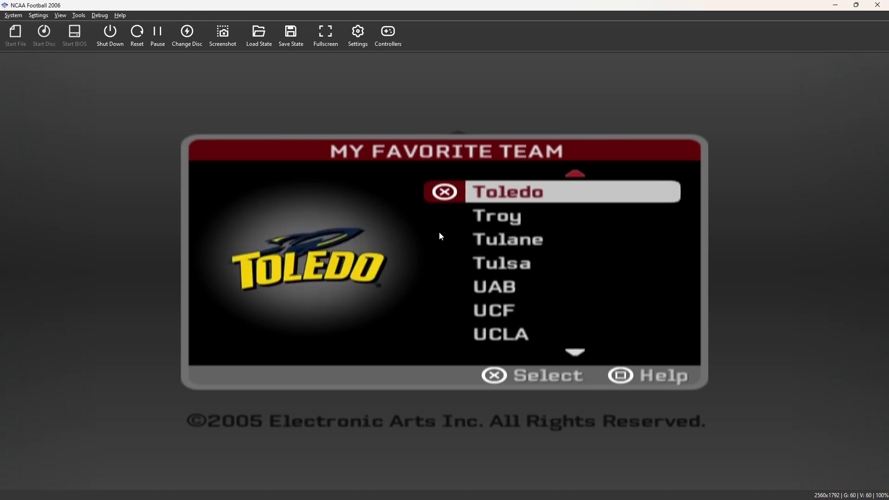
pyautogui.press('Up')
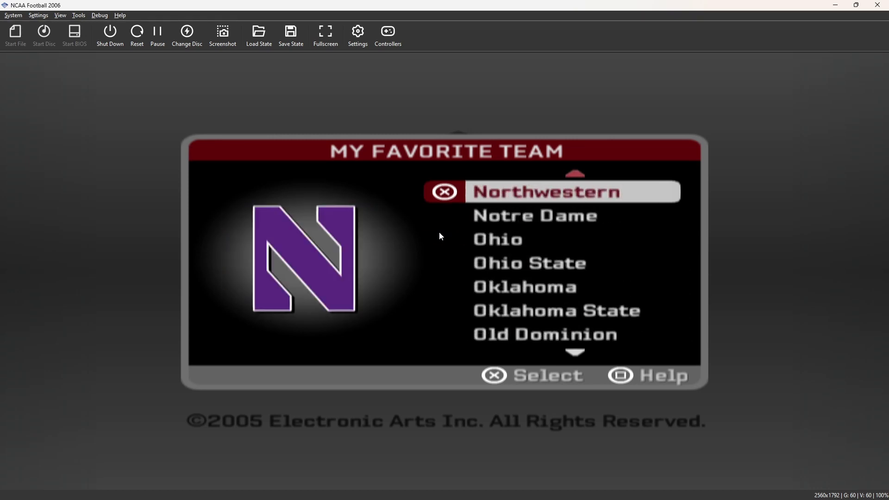
pyautogui.press('Up')
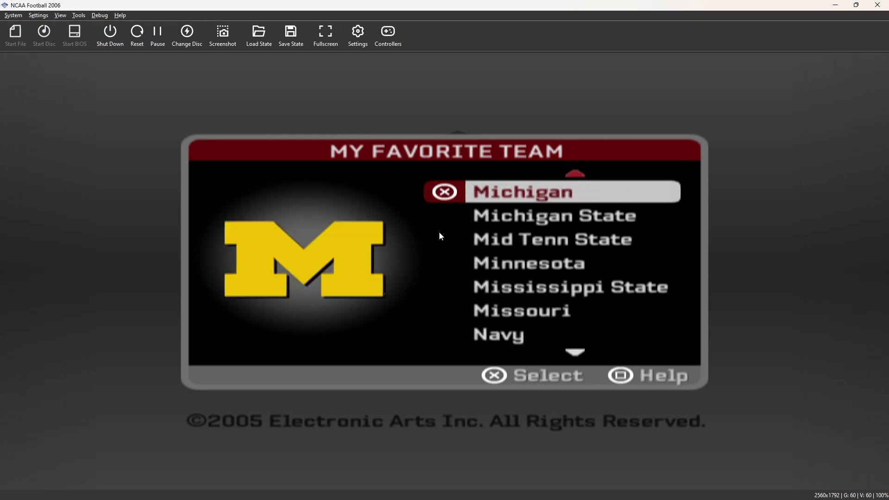
pyautogui.press('k')
pyautogui.press('k')
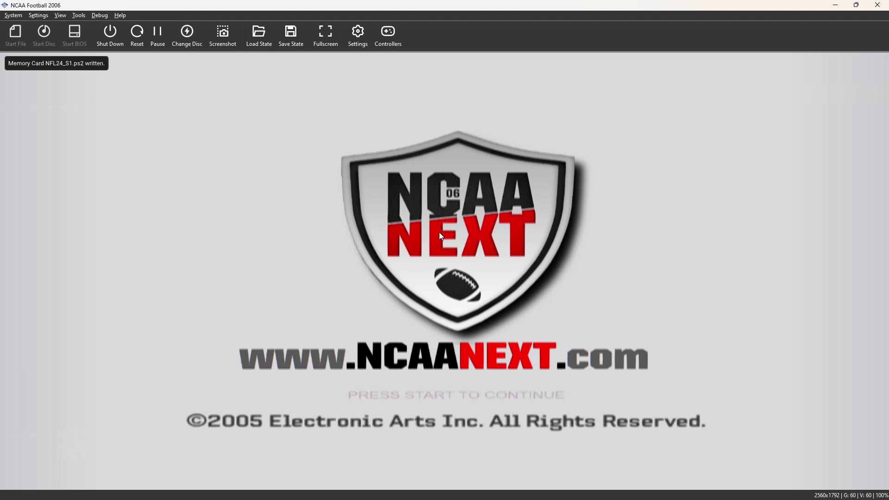
# Advance past the NCAA NEXT title screen into Race for the Heisman's Position Select
pyautogui.press('Return')
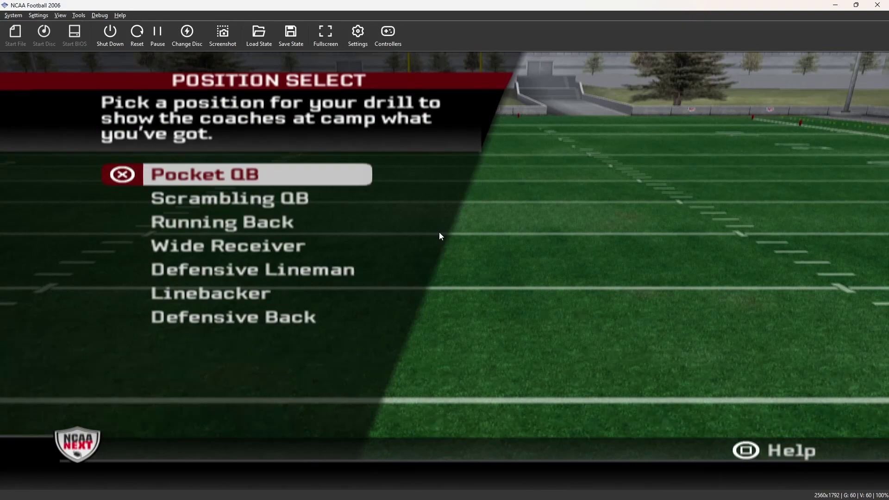
# Start the Pocket QB drill, then pause it and quit back to the main menu
pyautogui.press('Return')
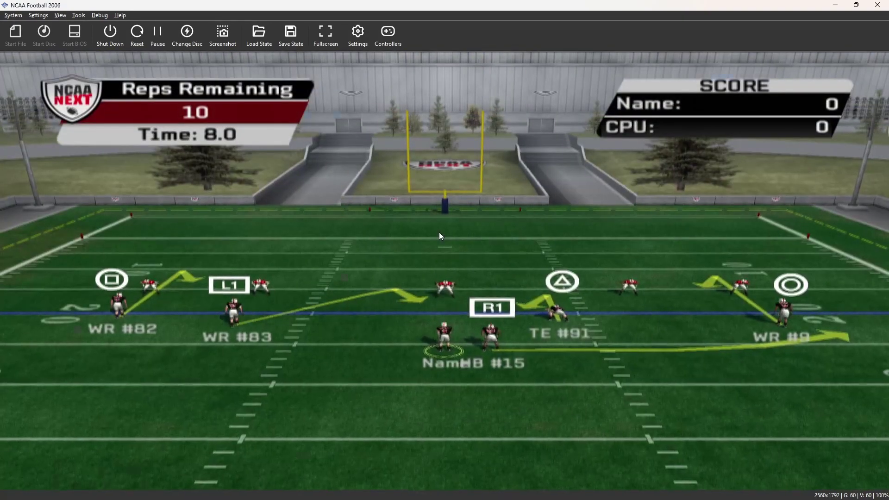
pyautogui.press('Return')
pyautogui.press('Down')
pyautogui.press('Down')
pyautogui.press('Return')
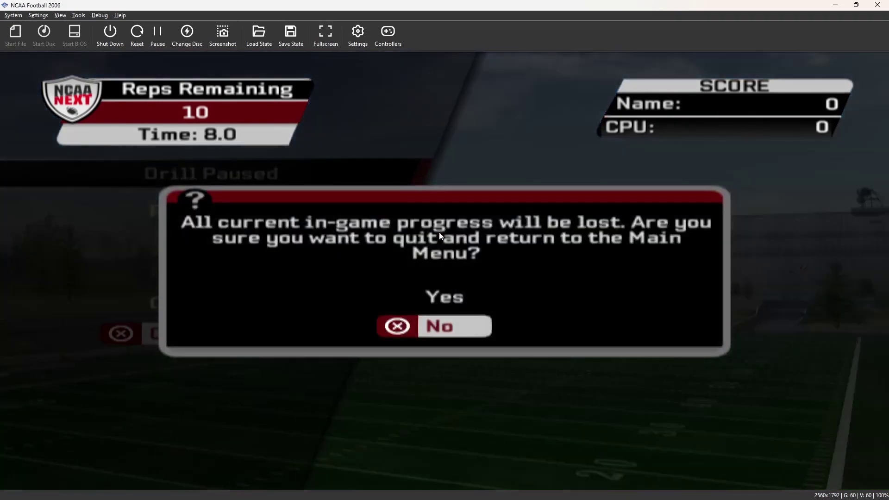
pyautogui.press('Up')
pyautogui.press('Return')
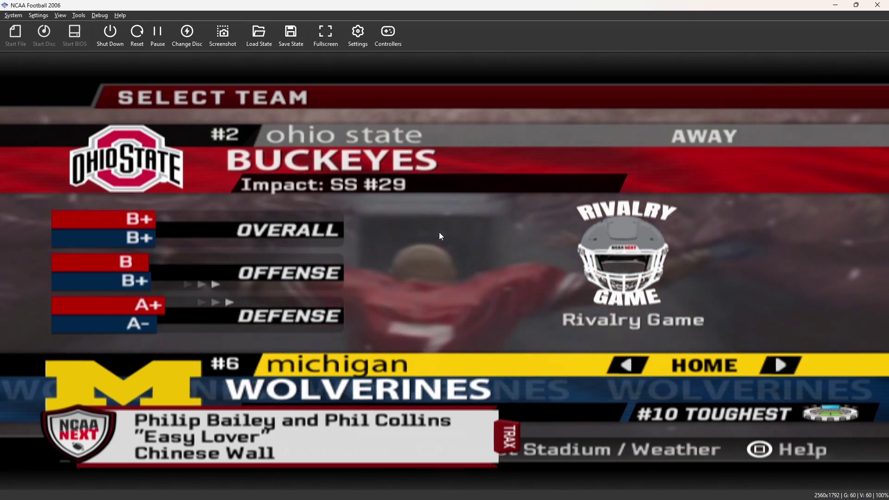
# Confirm the Ohio State at Michigan matchup and the controller assignment to load the game
pyautogui.press('Return')
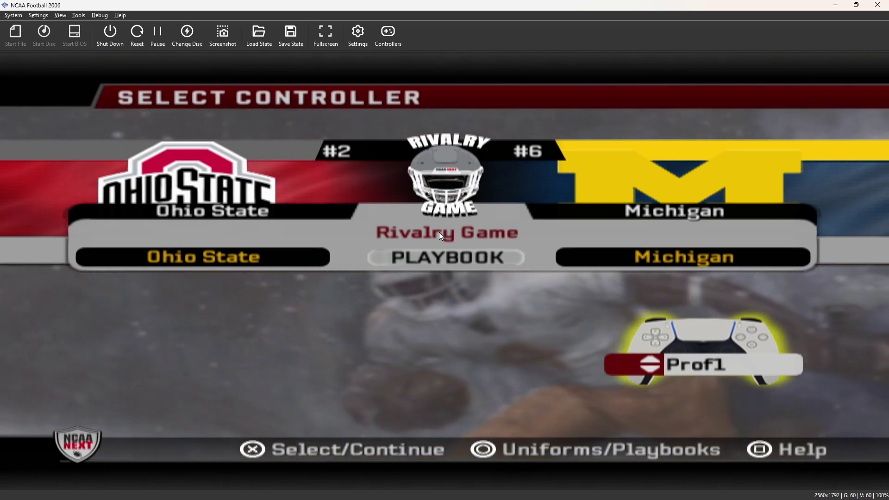
pyautogui.press('Return')
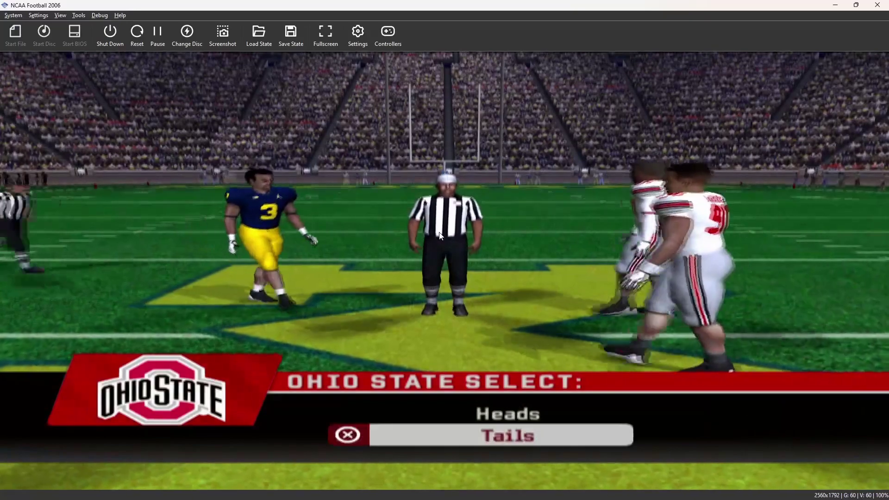
# Call Tails for Ohio State at the opening coin toss
pyautogui.press('Up')
pyautogui.press('Down')
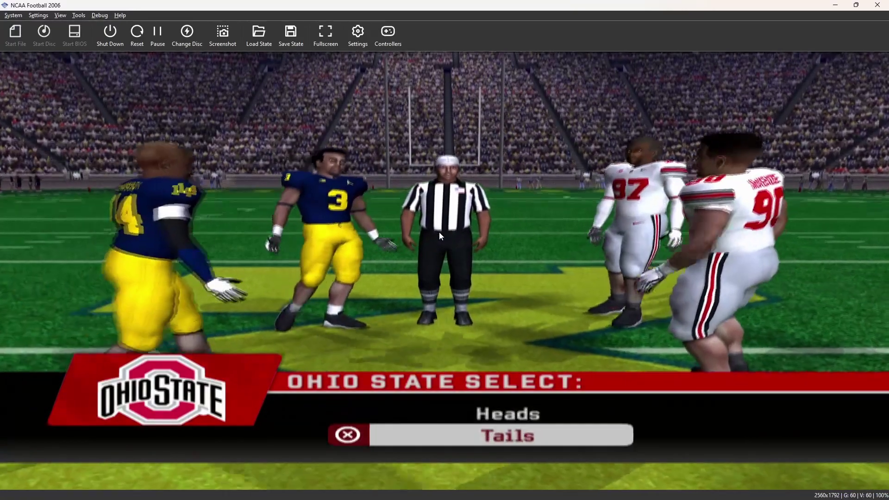
pyautogui.press('Return')
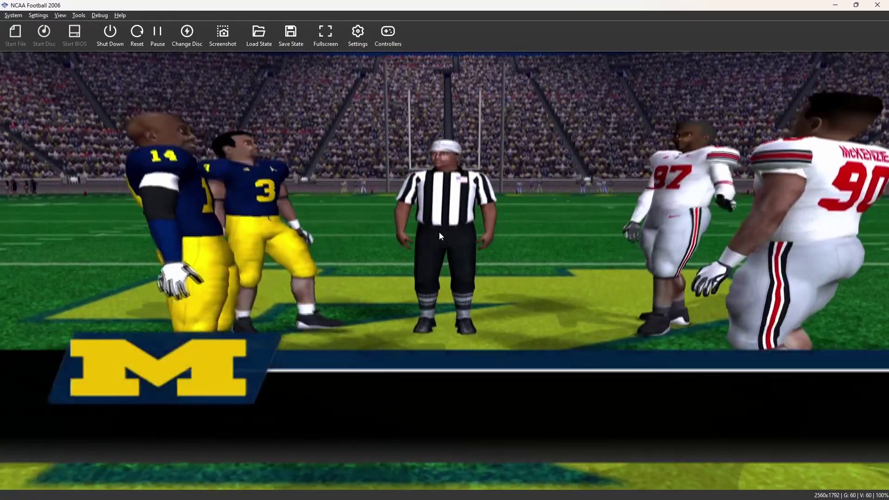